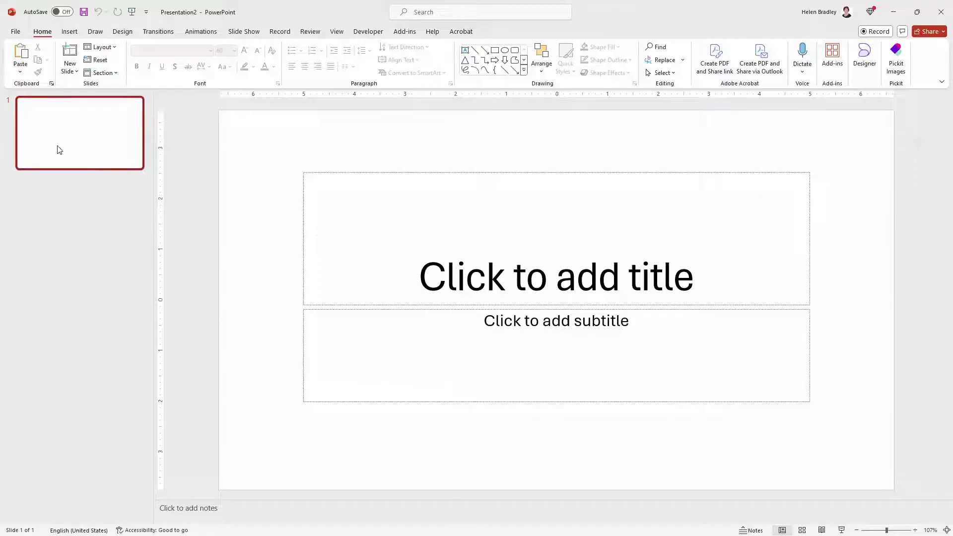
Apply the Blank layout to slide 1, removing its title and subtitle placeholders.
click(101, 47)
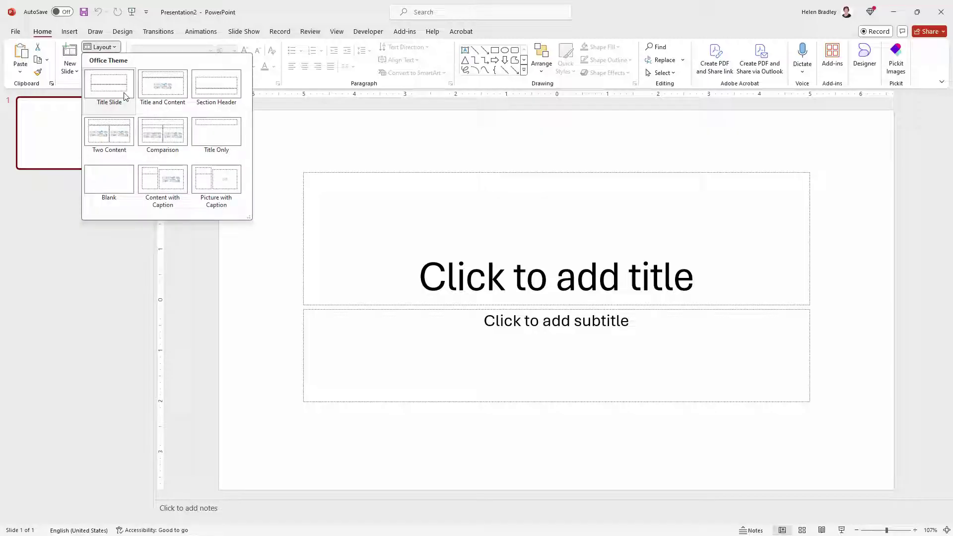
click(100, 179)
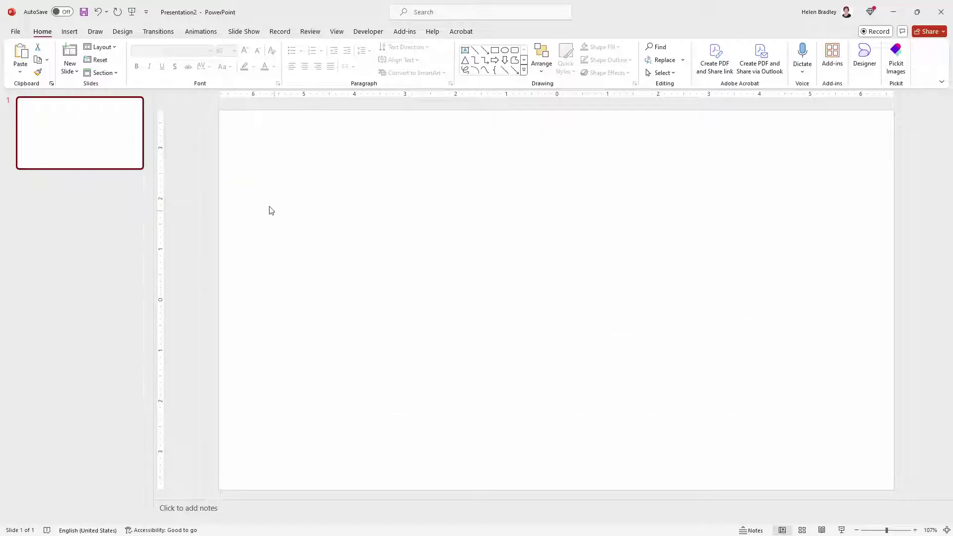
Insert the photo portIsaac-34.jpg from this computer onto slide 1.
click(69, 31)
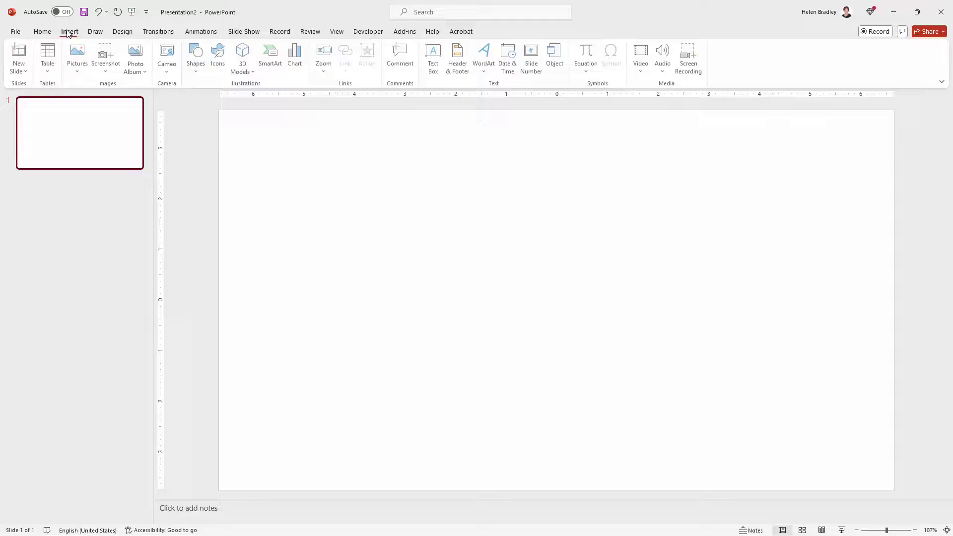
click(78, 59)
click(104, 101)
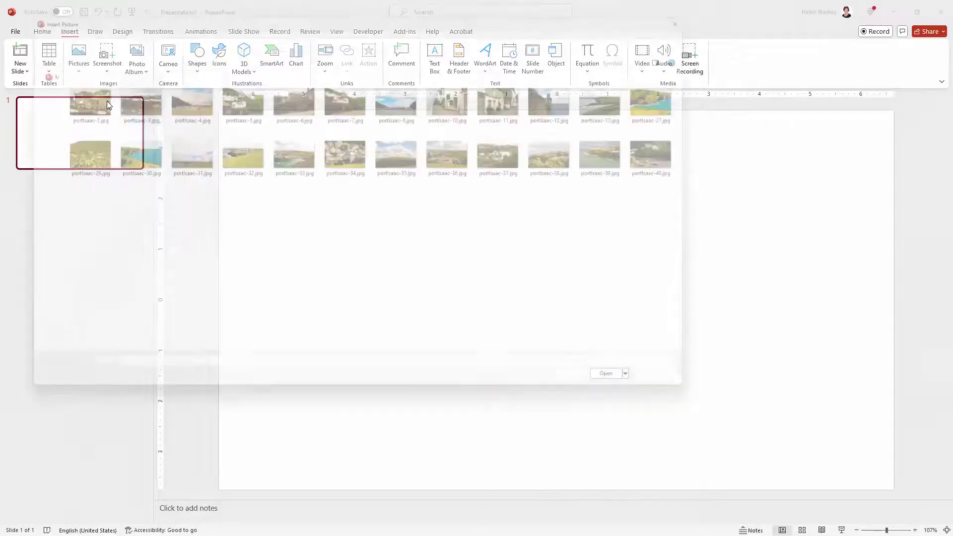
click(347, 151)
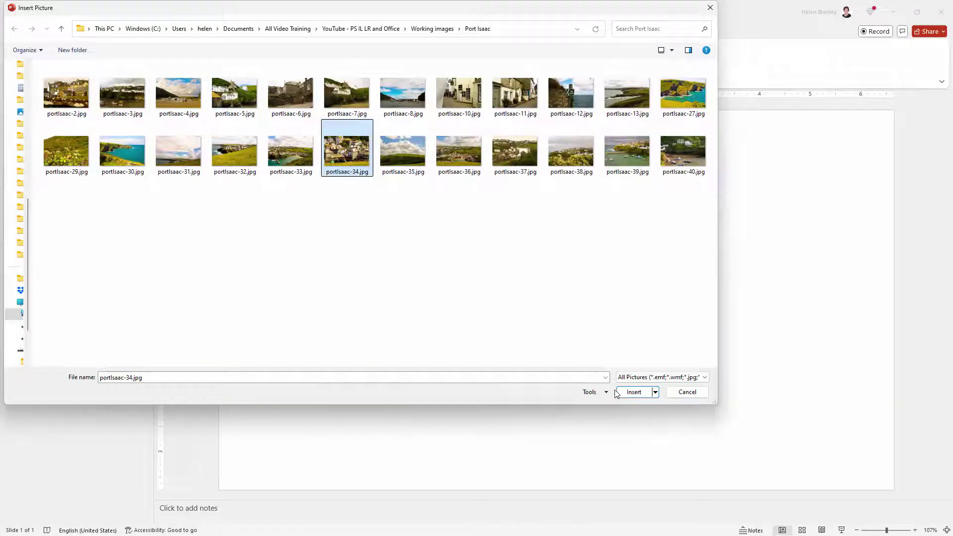
click(634, 392)
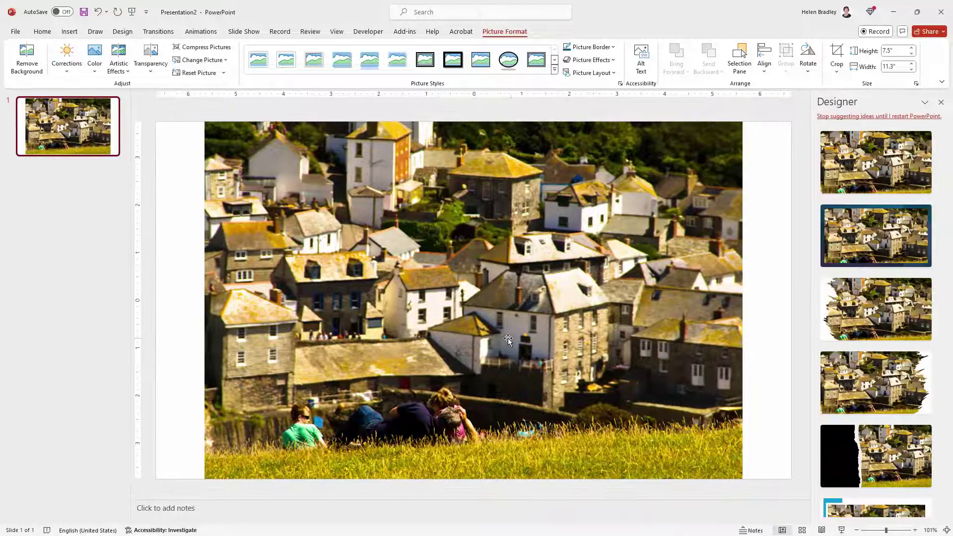
Move the photo to the top-left corner and enlarge it to 13.33" by 8.85" to fill the slide.
click(942, 102)
drag(402, 268, 350, 245)
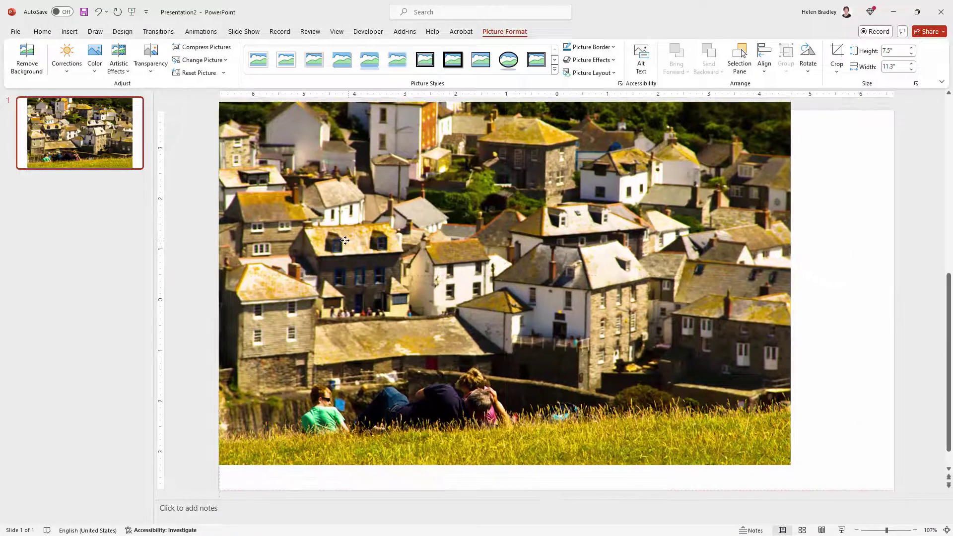
drag(800, 471, 894, 501)
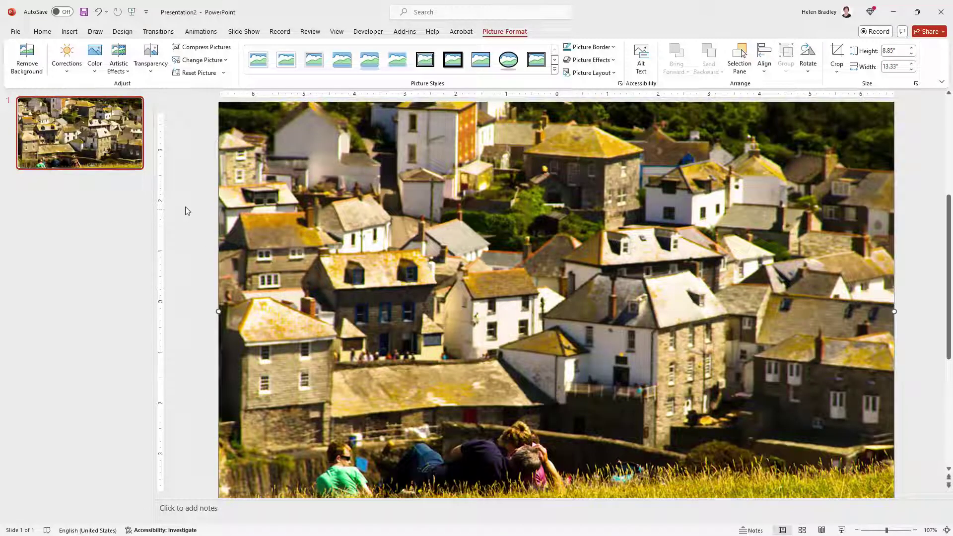
click(84, 157)
Duplicate slide 1 and delete the copied photo from the new slide 2.
right_click(72, 142)
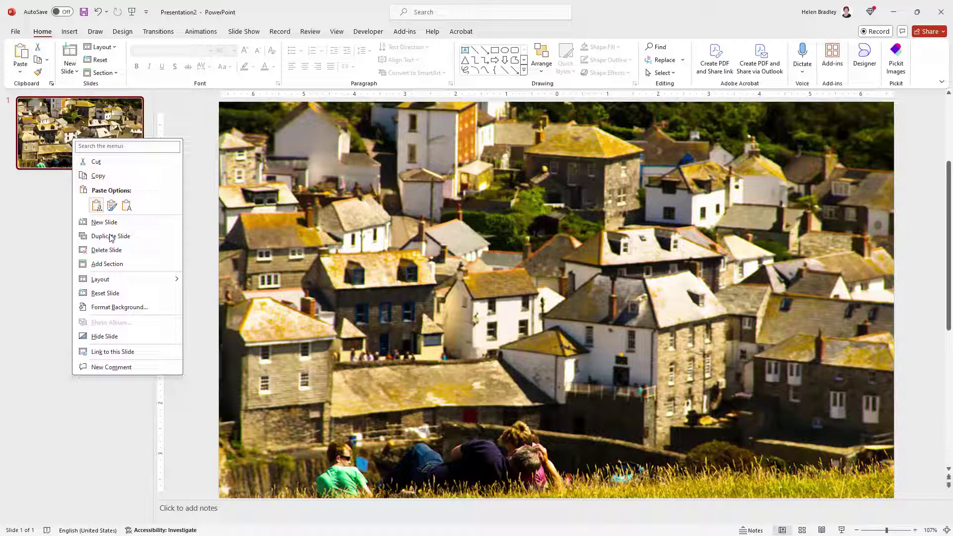
click(112, 234)
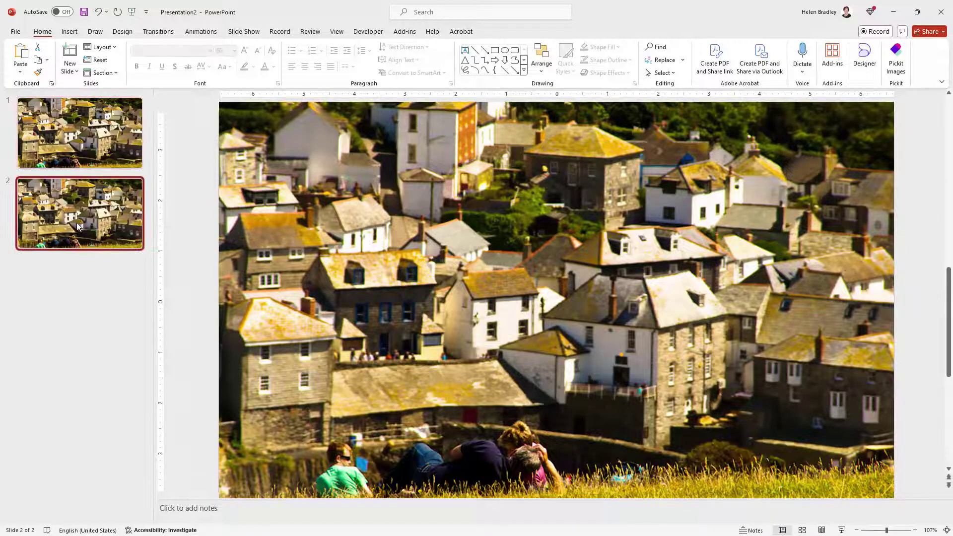
click(312, 316)
key(Delete)
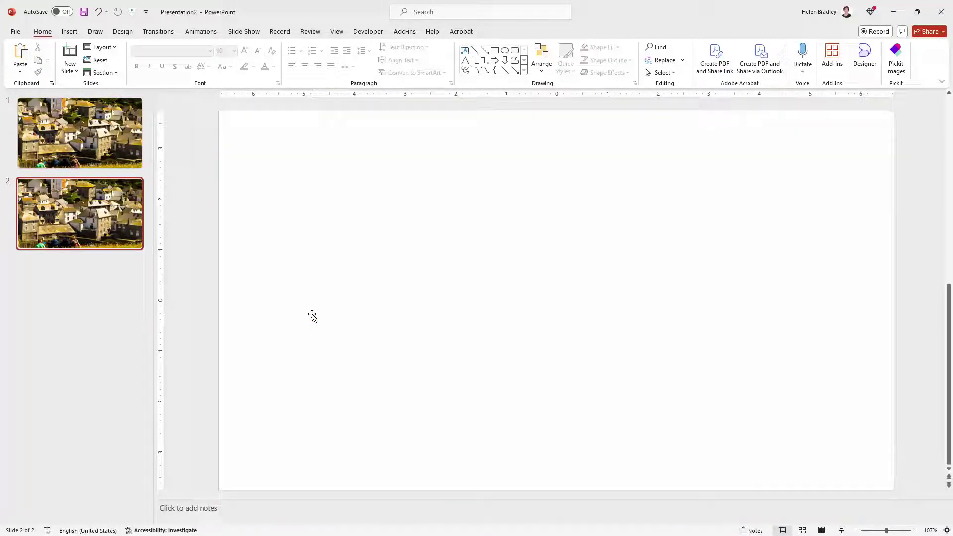
Insert the photo portIsaac-5.jpg from this computer onto slide 2.
click(69, 31)
click(78, 62)
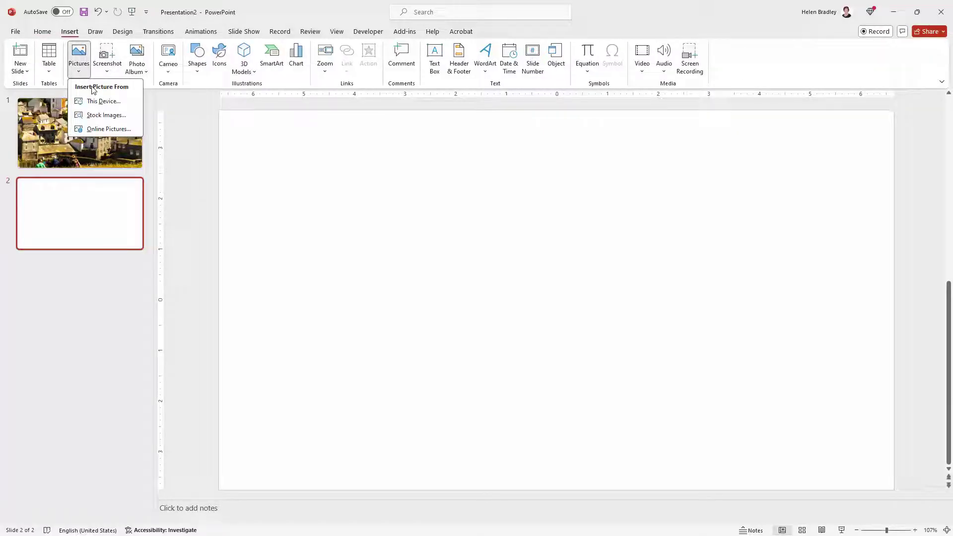
click(102, 101)
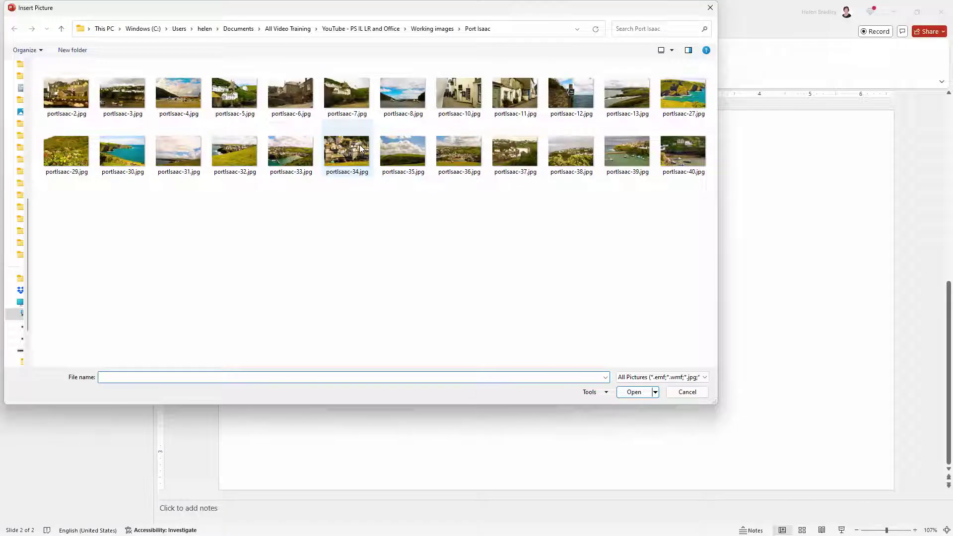
click(239, 89)
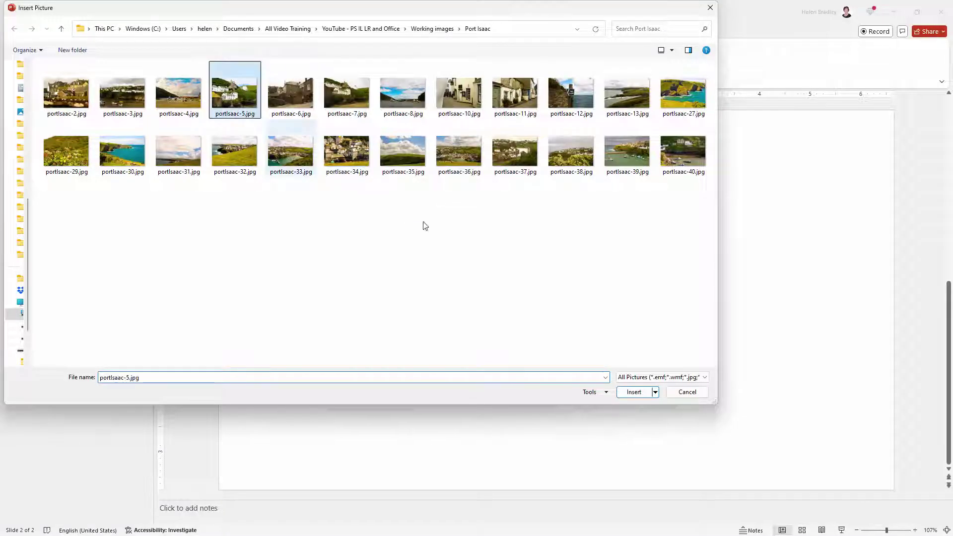
click(635, 392)
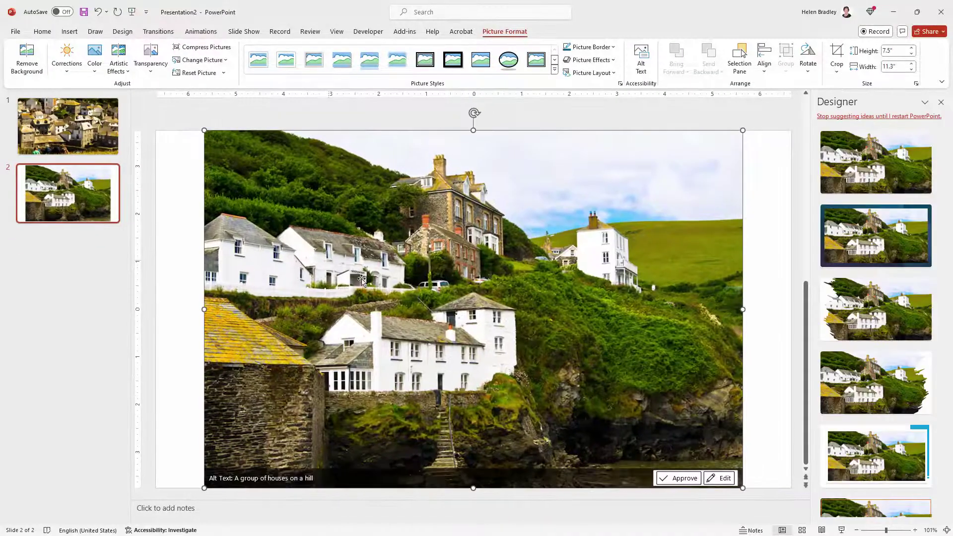
Crop the portIsaac-5 photo to an Oval shape.
click(942, 103)
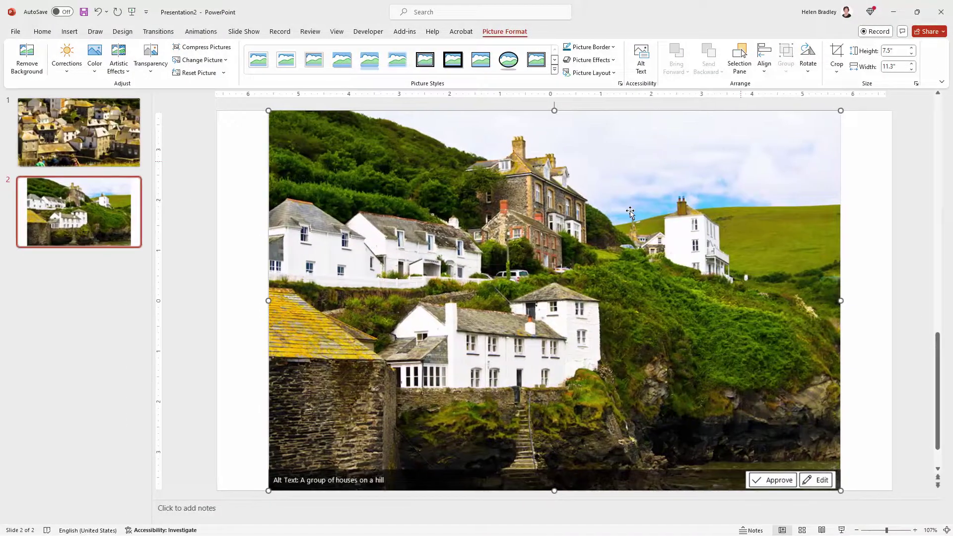
click(841, 74)
mouse_move(862, 102)
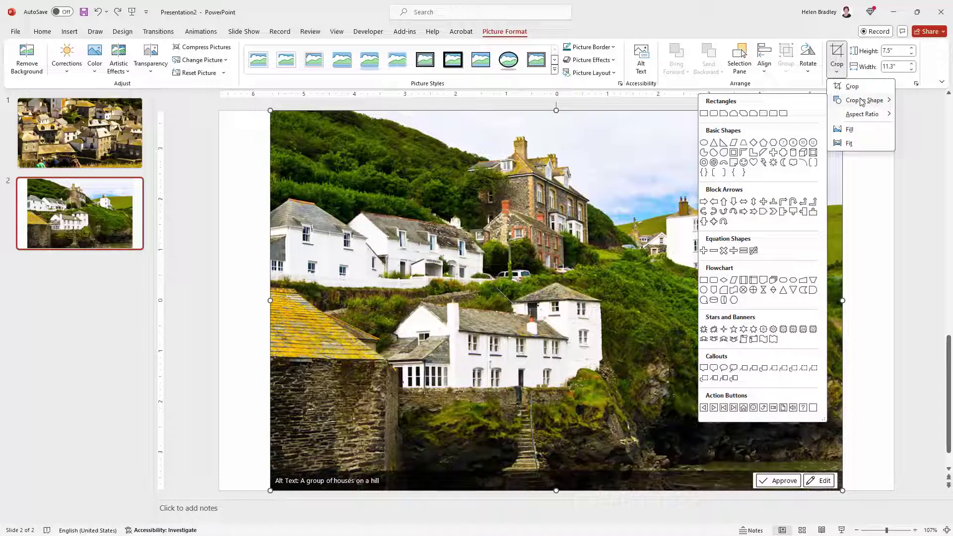
click(705, 143)
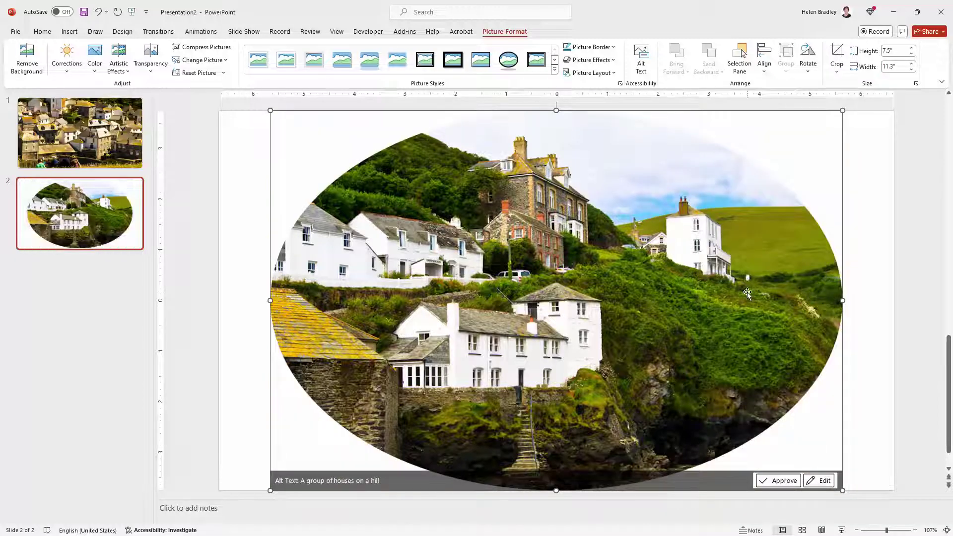
Narrow the crop area so the oval becomes a perfect circle.
click(837, 71)
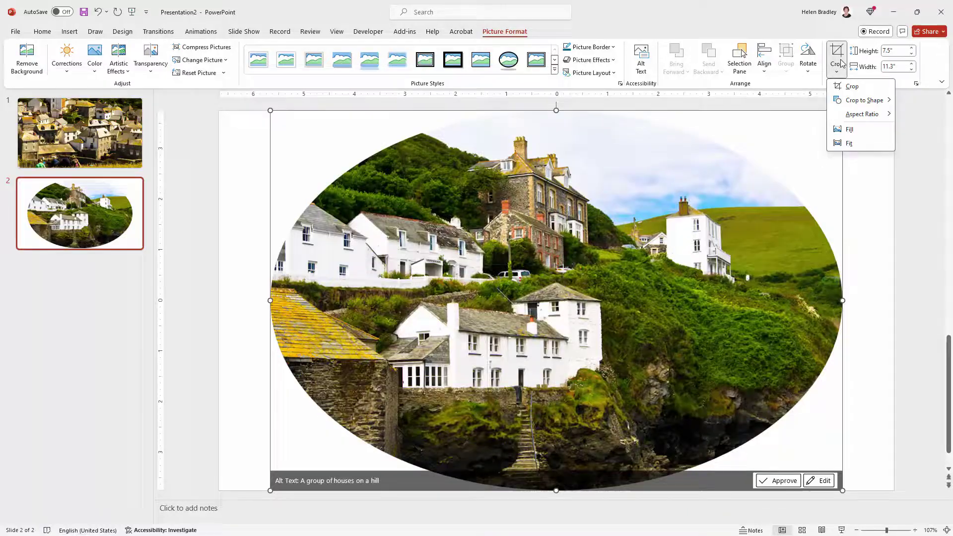
click(854, 83)
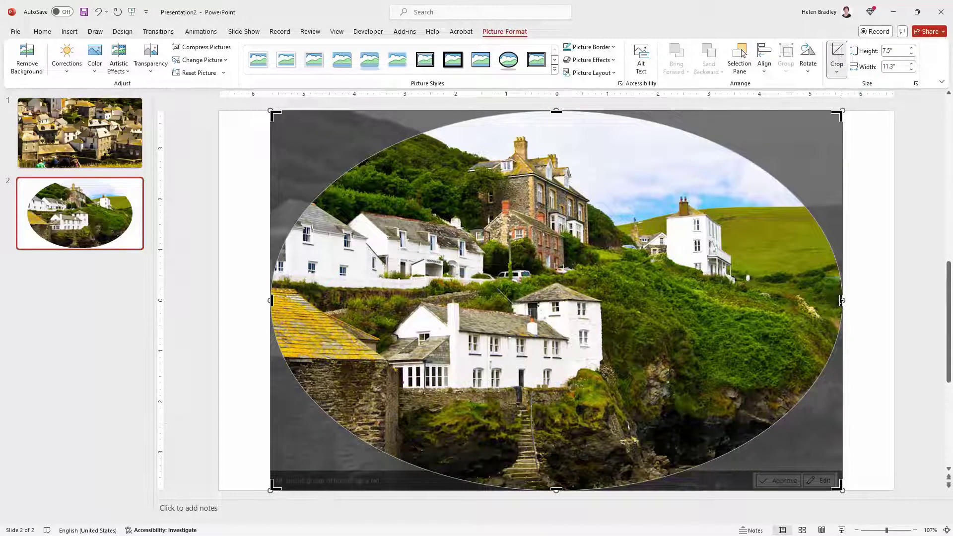
drag(829, 300, 671, 300)
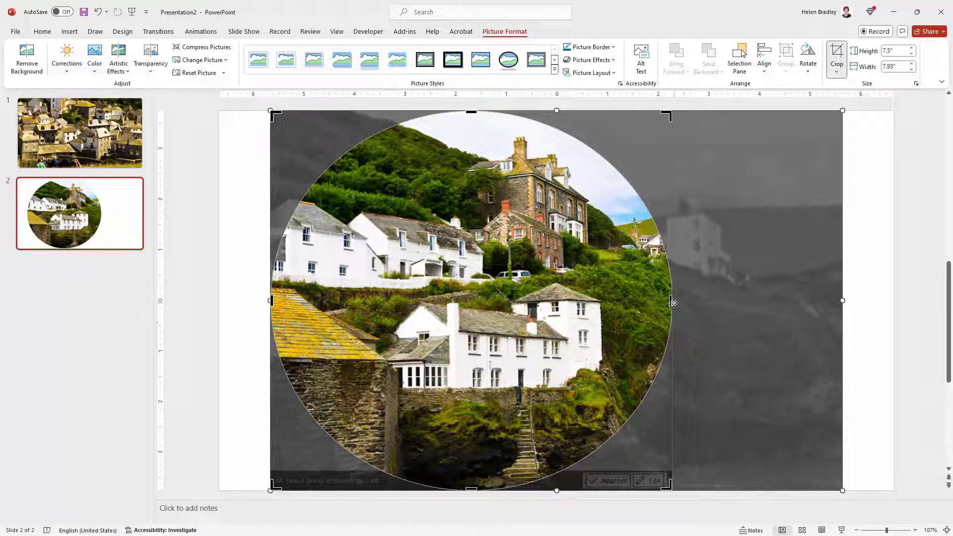
drag(671, 301, 650, 306)
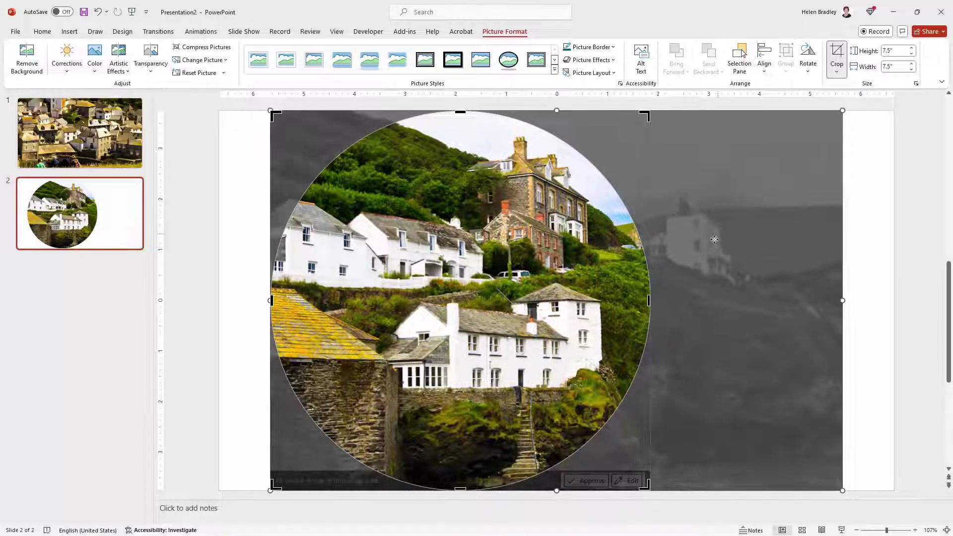
click(260, 296)
Shrink the circle to 5.24" by 5.24" and move it up toward the slide's middle.
click(298, 285)
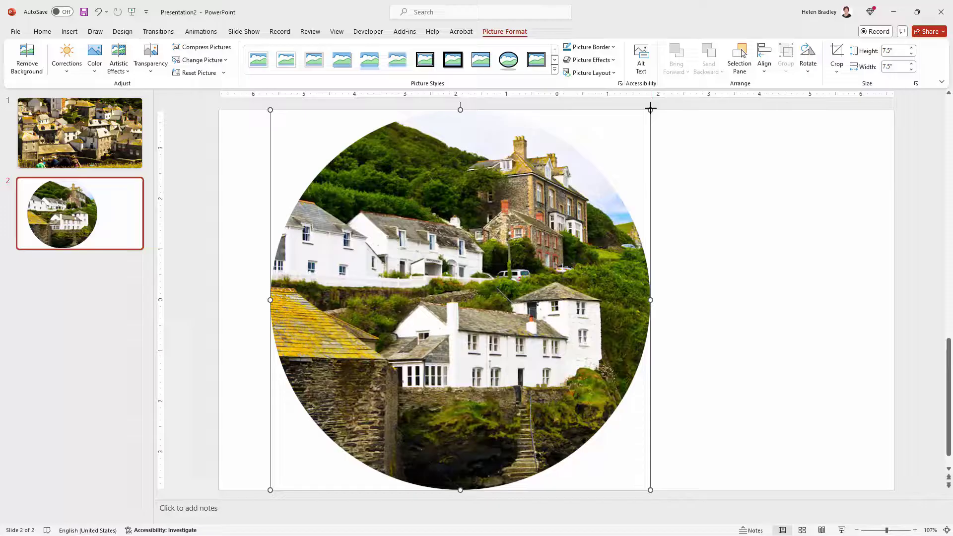
drag(650, 108, 536, 224)
drag(427, 326, 427, 273)
Go to slide 1 and select its full-slide village photo.
click(609, 309)
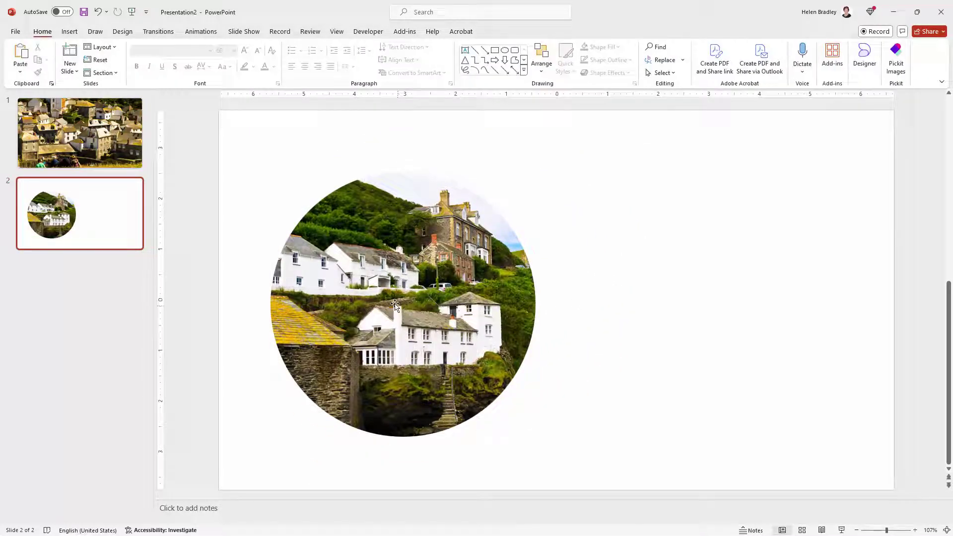
click(81, 138)
click(100, 223)
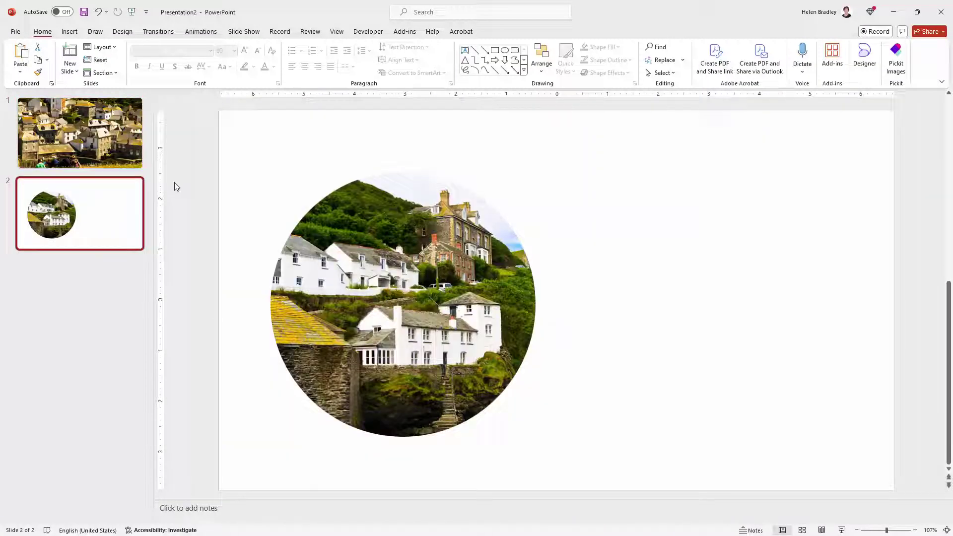
click(79, 133)
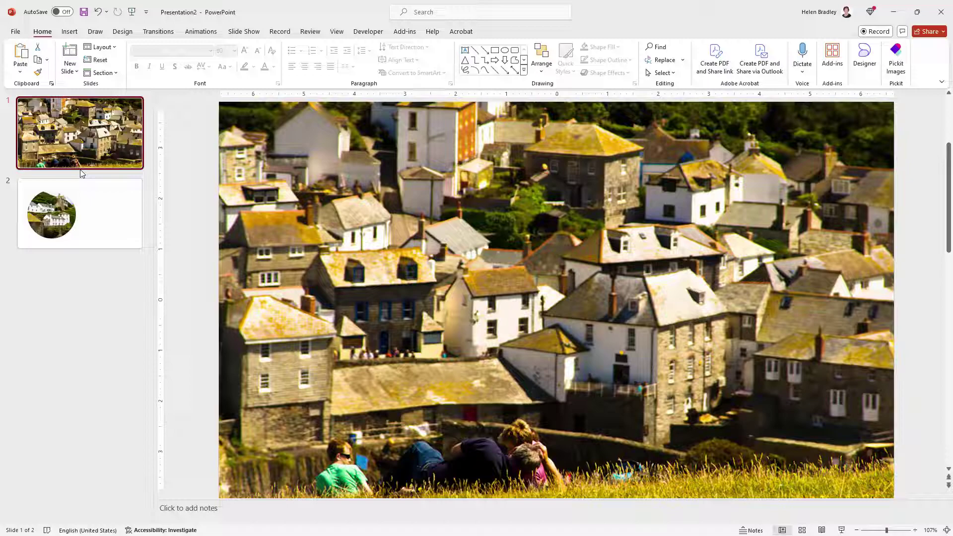
click(494, 223)
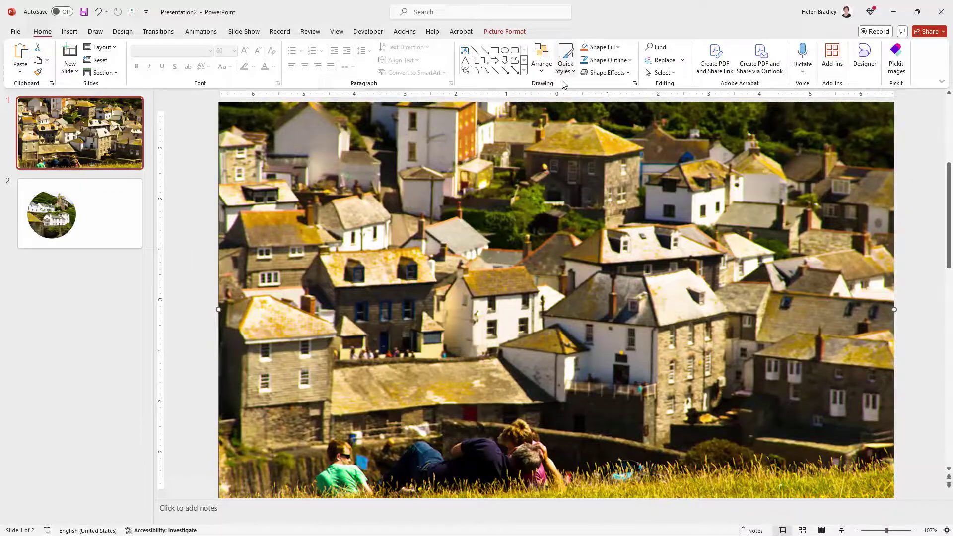
Open the Selection Pane and begin editing the name of Picture 4.
click(661, 74)
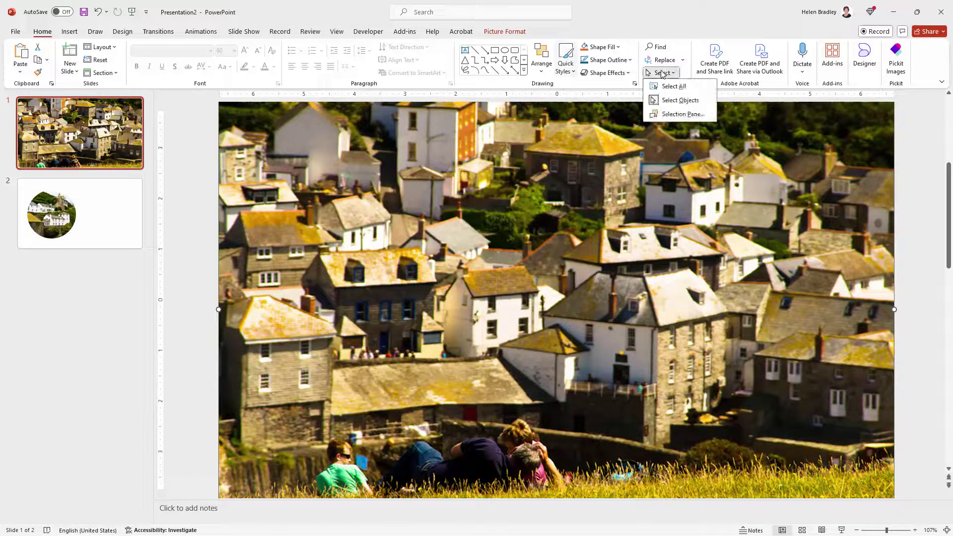
click(676, 113)
click(875, 138)
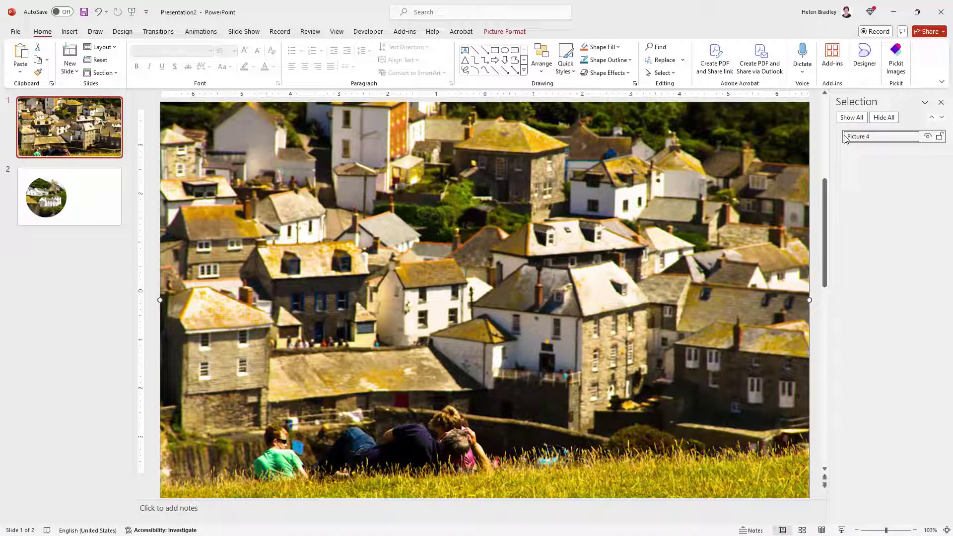
click(842, 143)
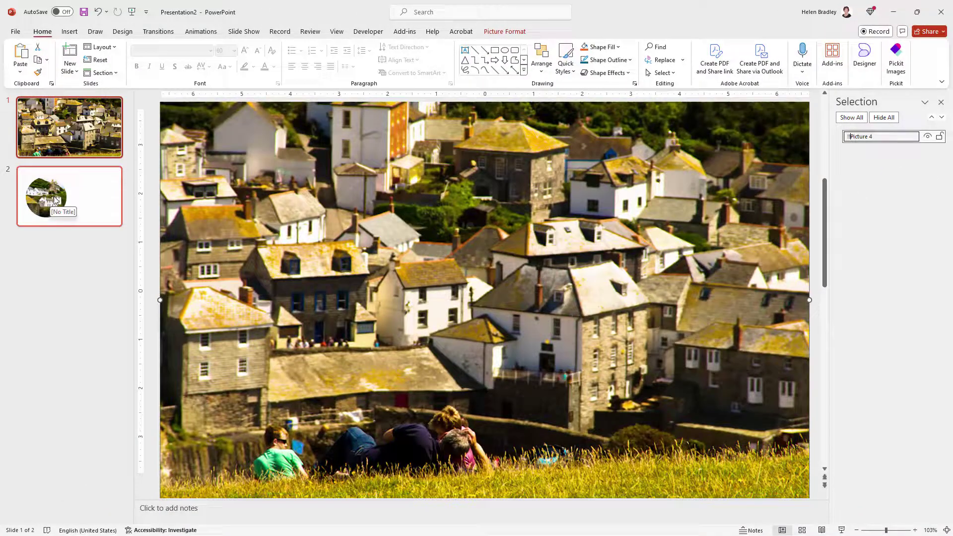
On slide 2, rename the circular picture from Picture 2 to Picture 4 in the Selection Pane.
click(55, 200)
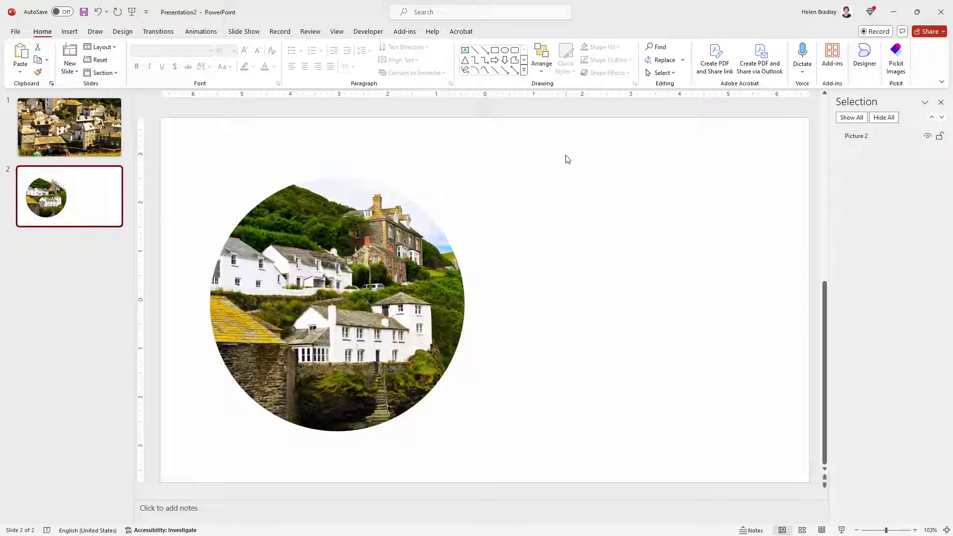
click(864, 137)
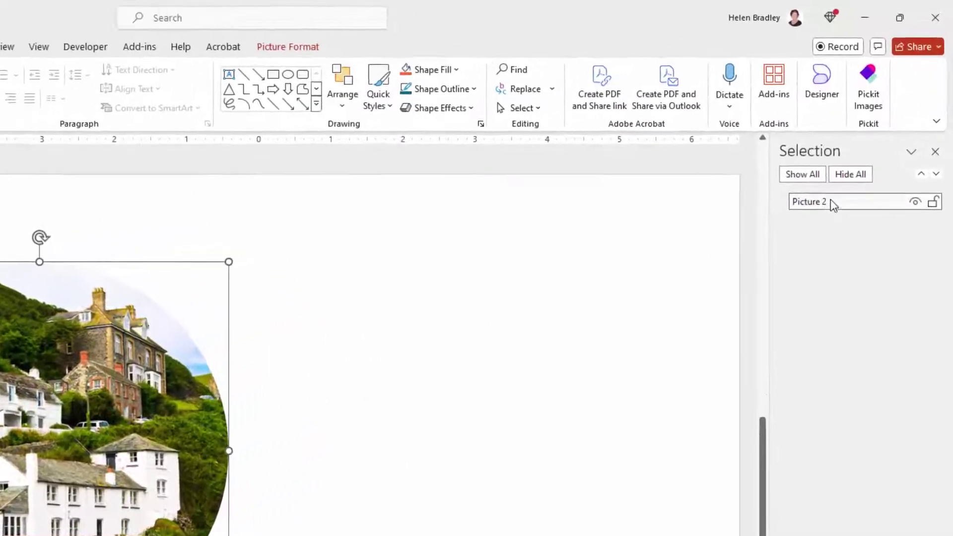
double_click(831, 201)
key(BackSpace)
text(4)
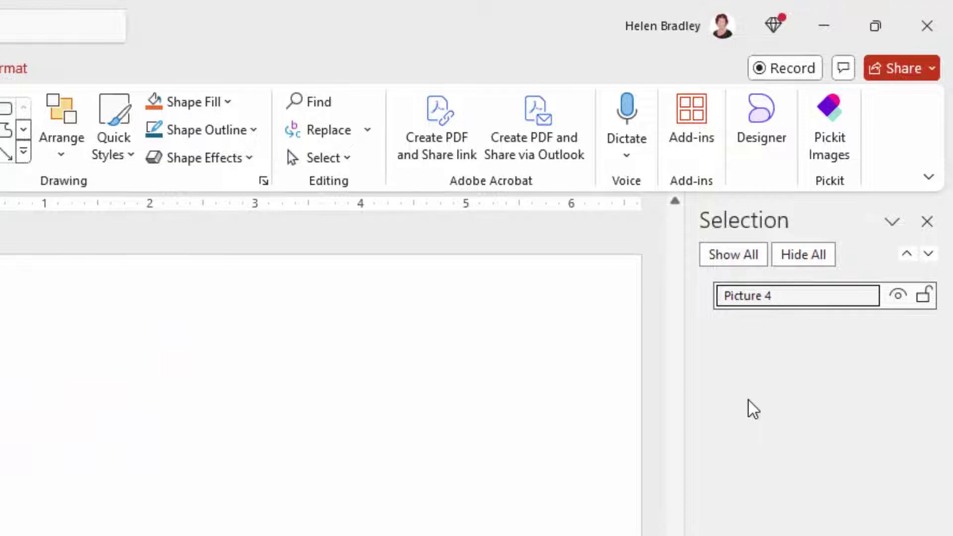
Prefix the name with '!!' so it reads !!Picture 4, matching slide 1.
key(Left)
key(Left)
key(Left)
key(Left)
key(Home)
text(!!)
click(642, 443)
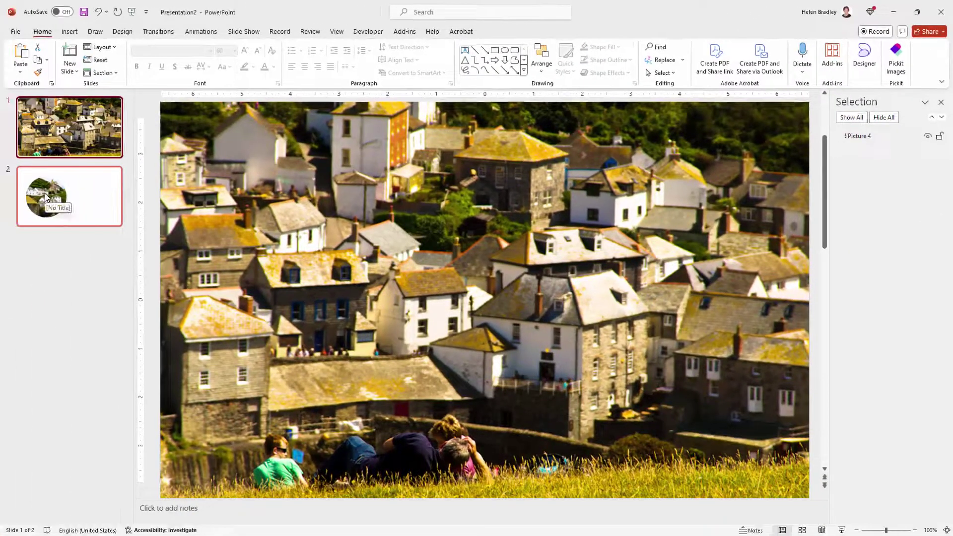
click(45, 192)
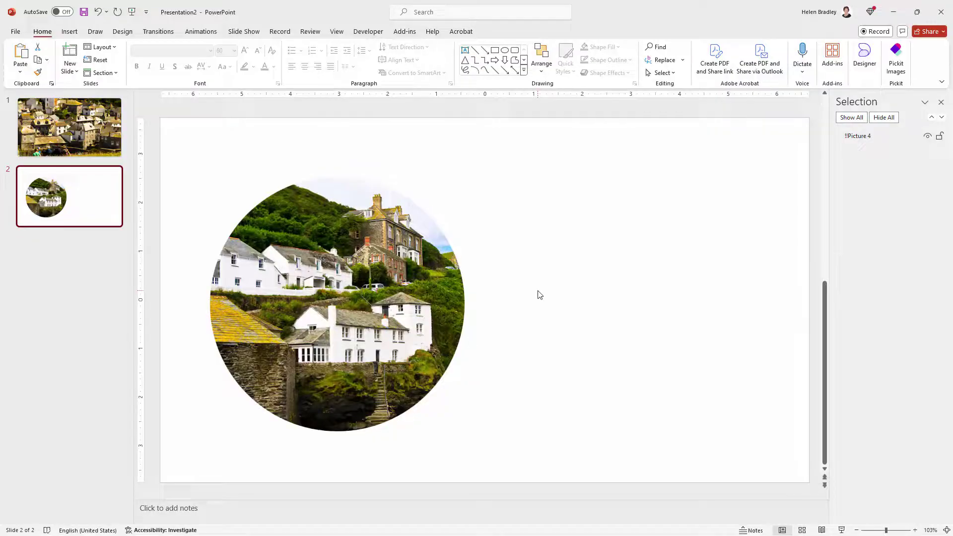
click(539, 295)
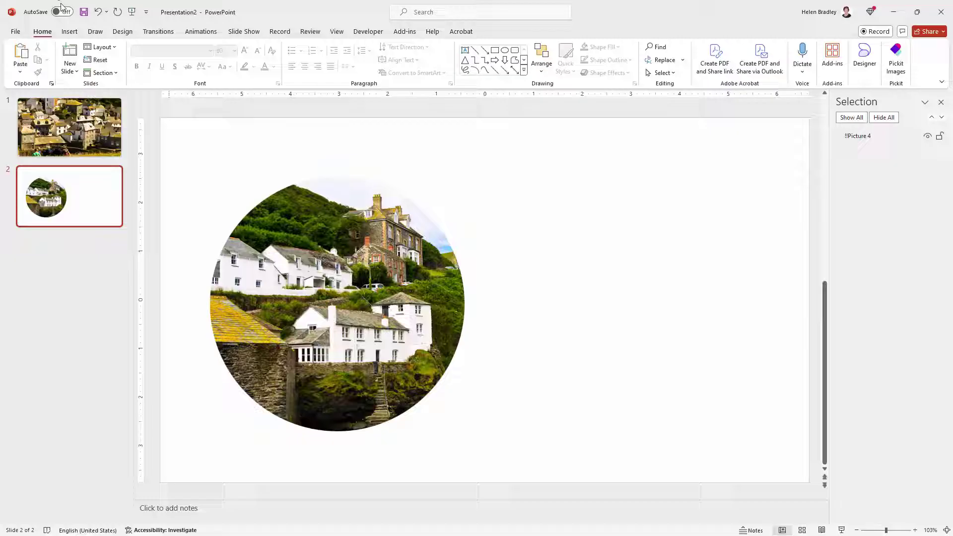
Apply the Morph transition to slide 2, playing on mouse click over 2 seconds.
click(158, 31)
click(102, 58)
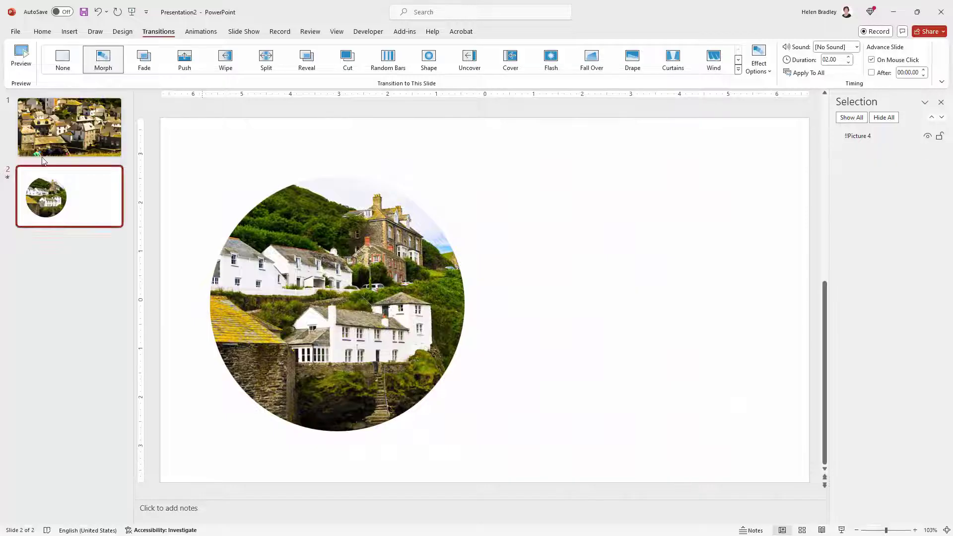
click(77, 130)
Duplicate slide 2 as slide 3 and move its circle to the right side.
right_click(91, 214)
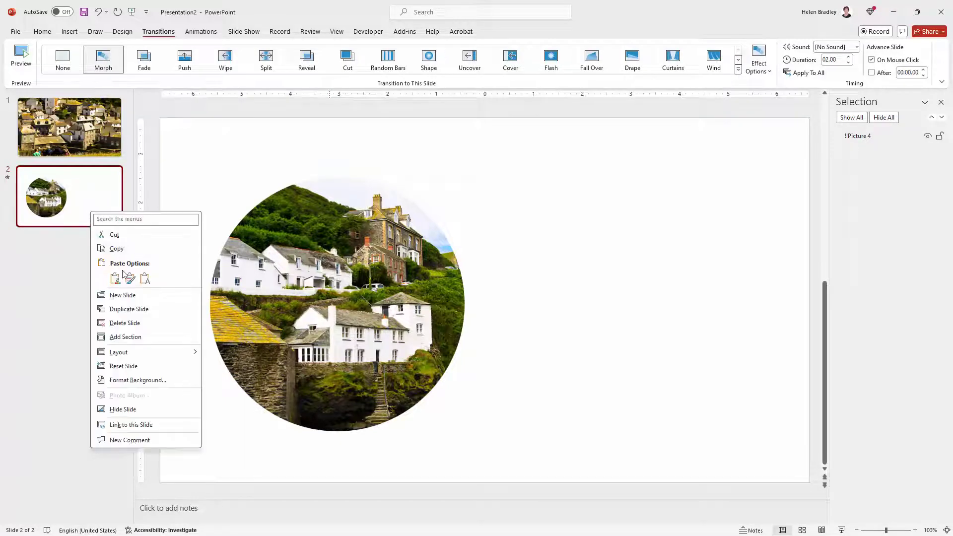
click(129, 309)
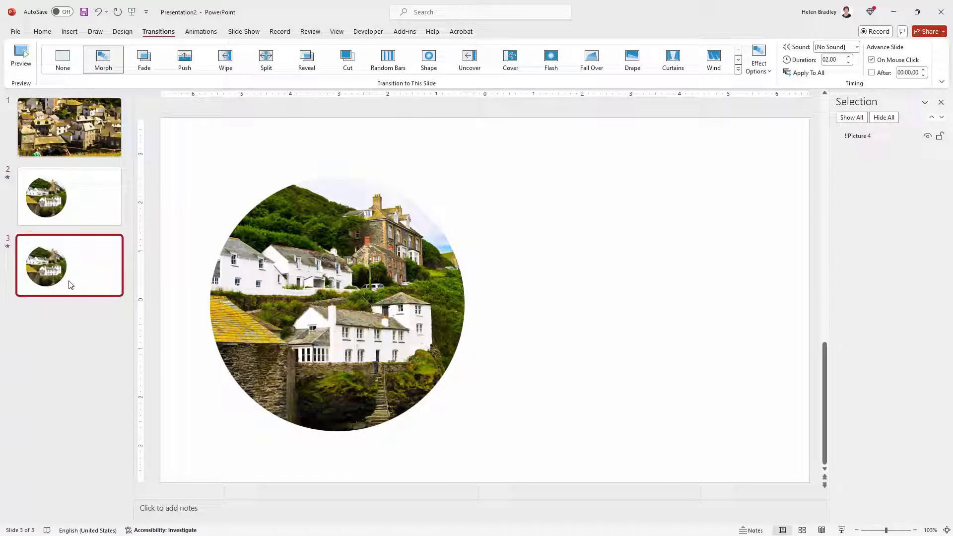
click(344, 298)
drag(344, 298, 651, 298)
Replace the circle's picture with the portlsaac-4.jpg harbour boats photo.
right_click(651, 298)
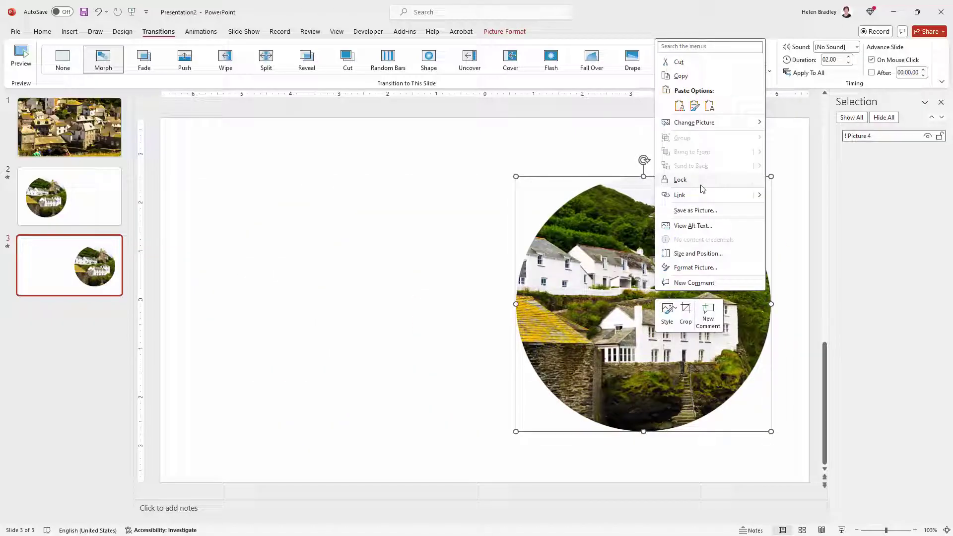
mouse_move(700, 127)
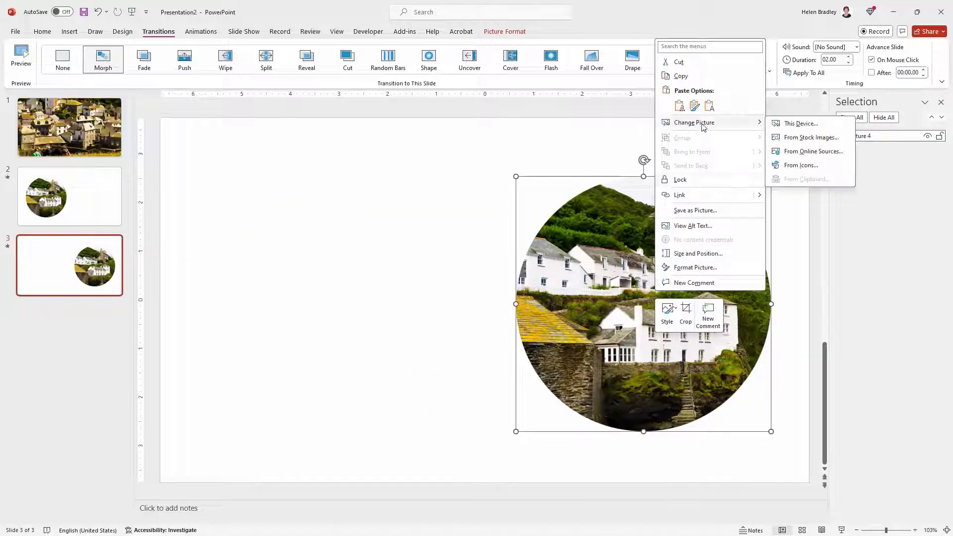
click(800, 123)
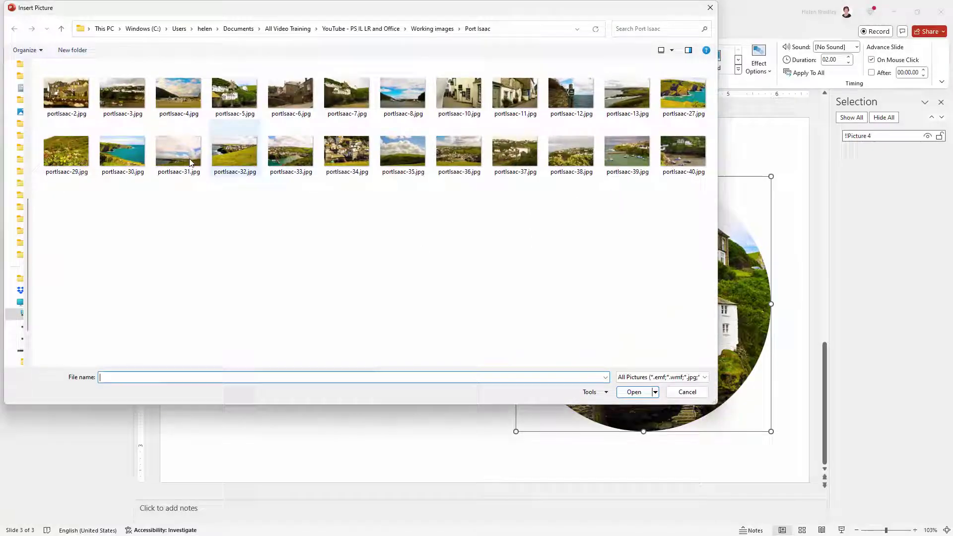
click(179, 92)
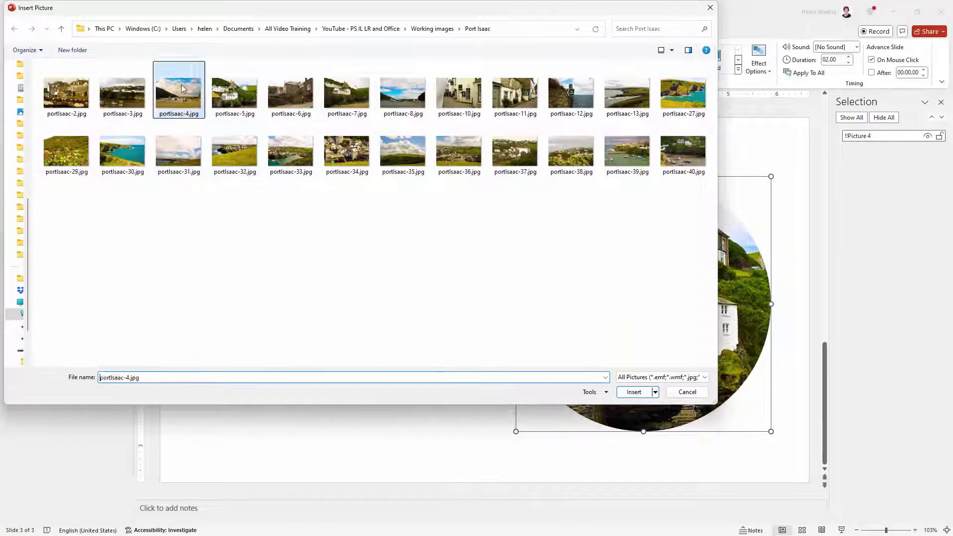
click(635, 393)
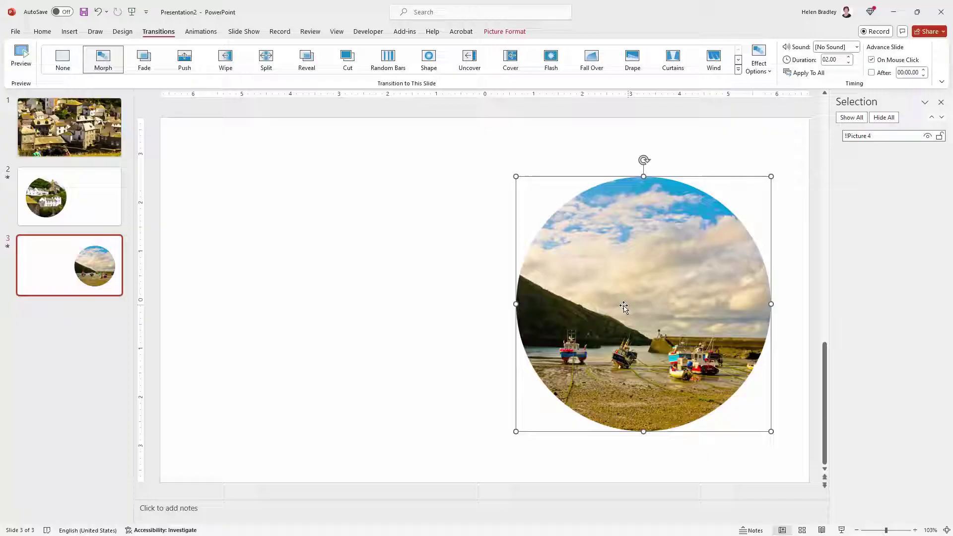
Apply the Morph transition to slide 3 and dismiss the design suggestions.
click(103, 59)
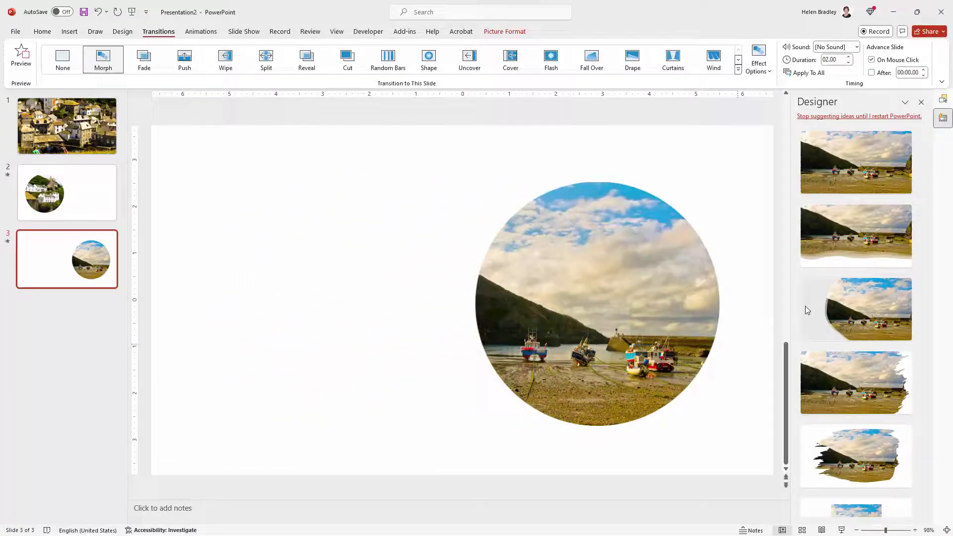
click(921, 102)
key(alt+F10)
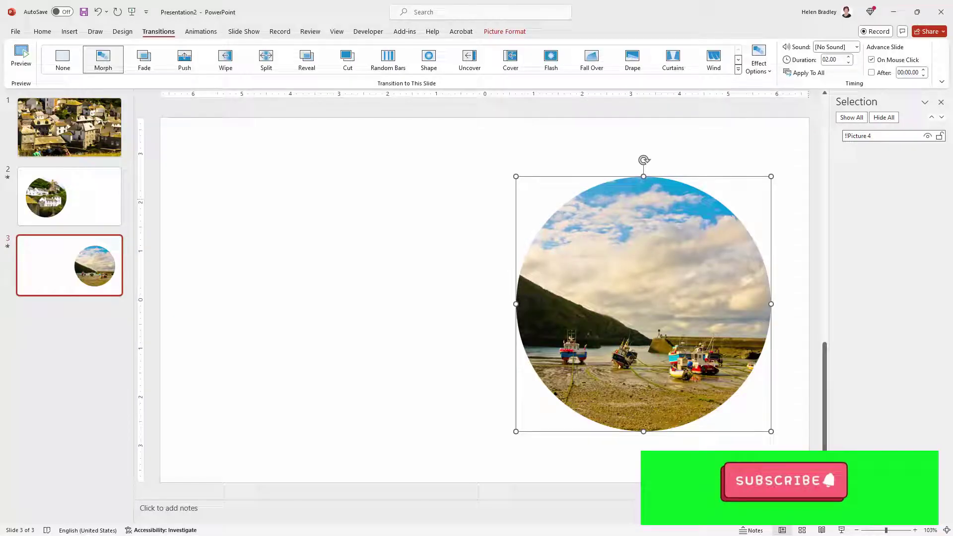
key(Home)
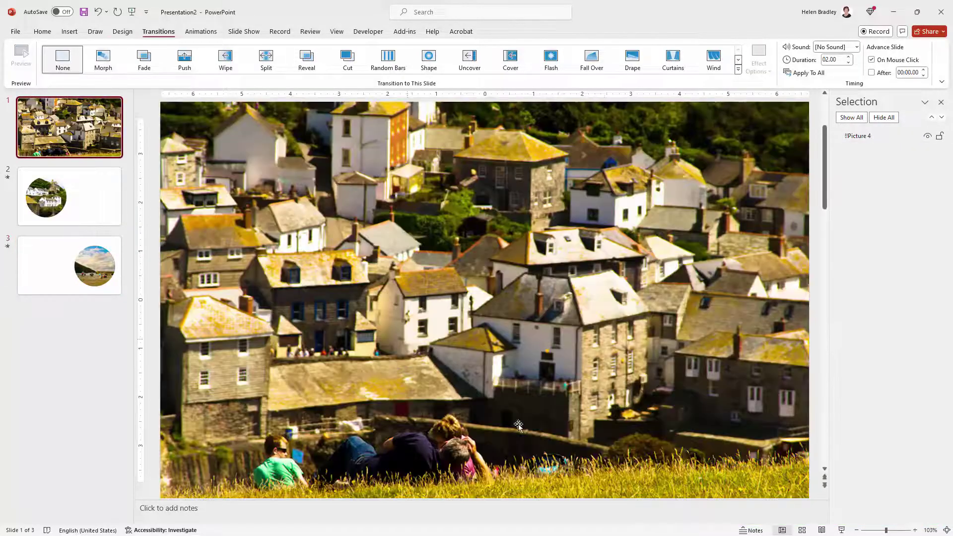